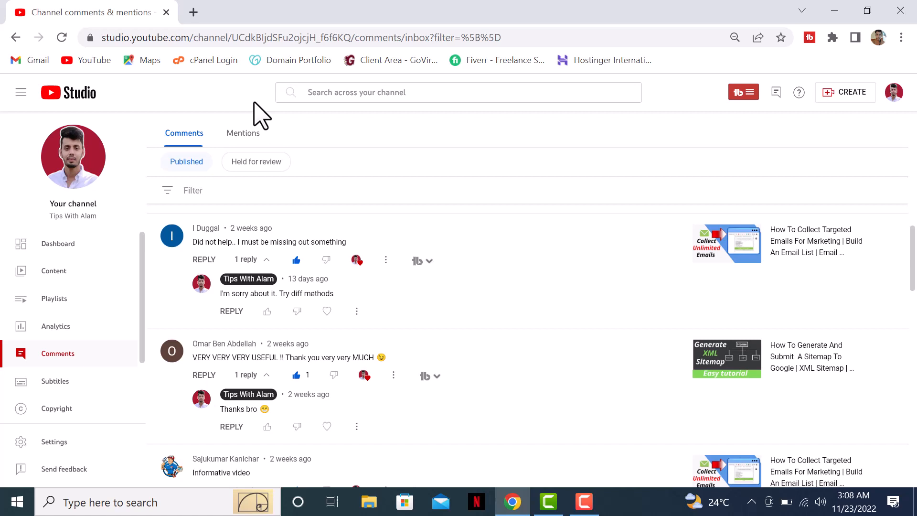
Open a new Chrome tab beside the YouTube Studio comments page
{"action": "left_click", "coordinate": [194, 12]}
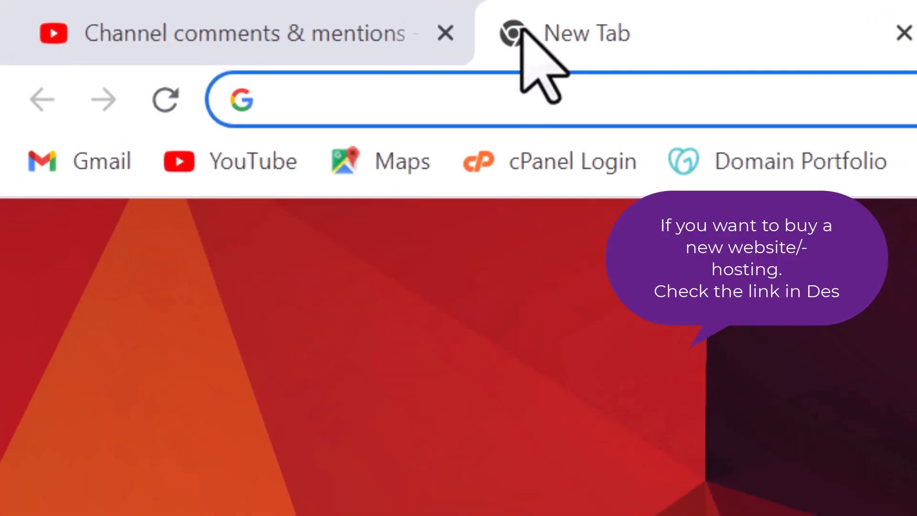
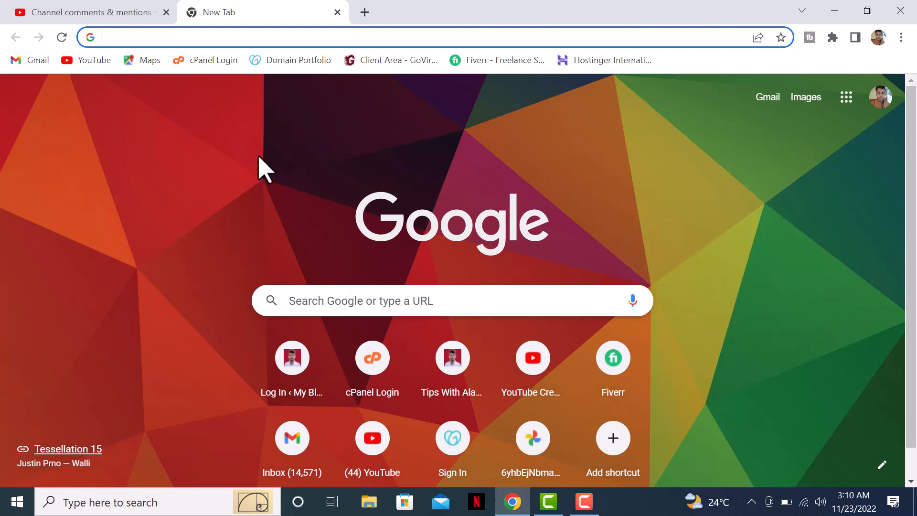
Log in to cPanel with the saved credentials and open the Email Accounts list
{"action": "left_click", "coordinate": [213, 61]}
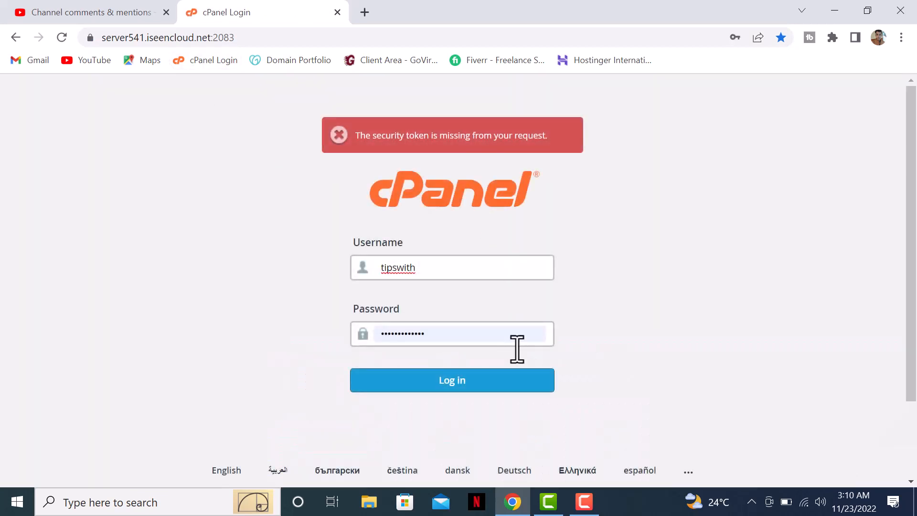
{"action": "left_click", "coordinate": [484, 384]}
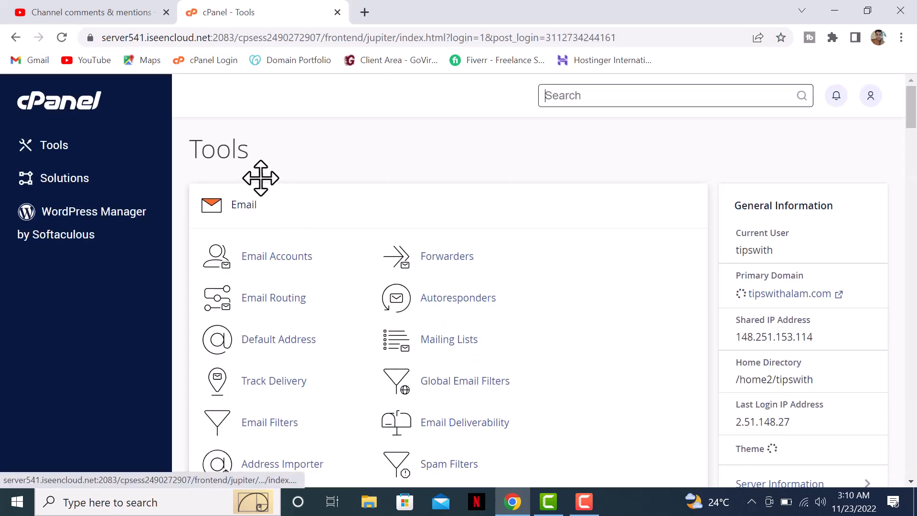
{"action": "scroll", "coordinate": [481, 172], "scroll_direction": "down", "scroll_amount": 1}
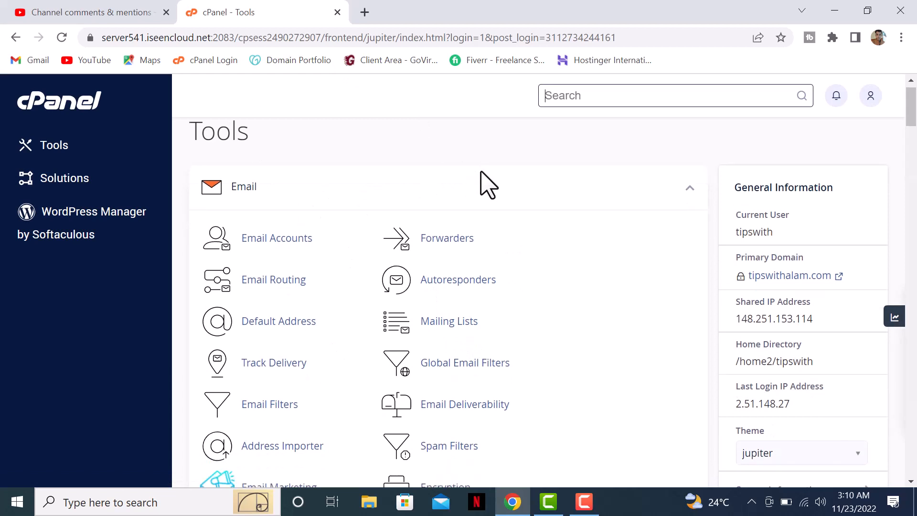
{"action": "scroll", "coordinate": [481, 172], "scroll_direction": "down", "scroll_amount": 1}
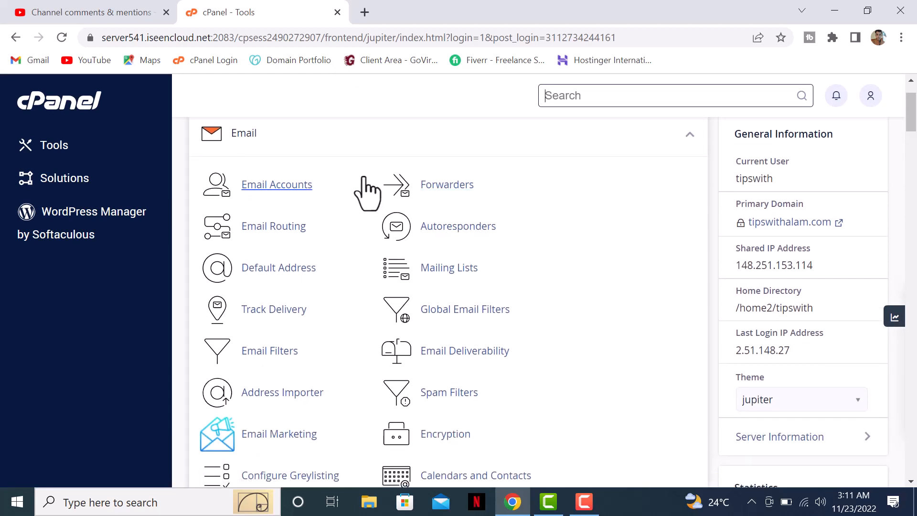
{"action": "scroll", "coordinate": [505, 153], "scroll_direction": "up", "scroll_amount": 1}
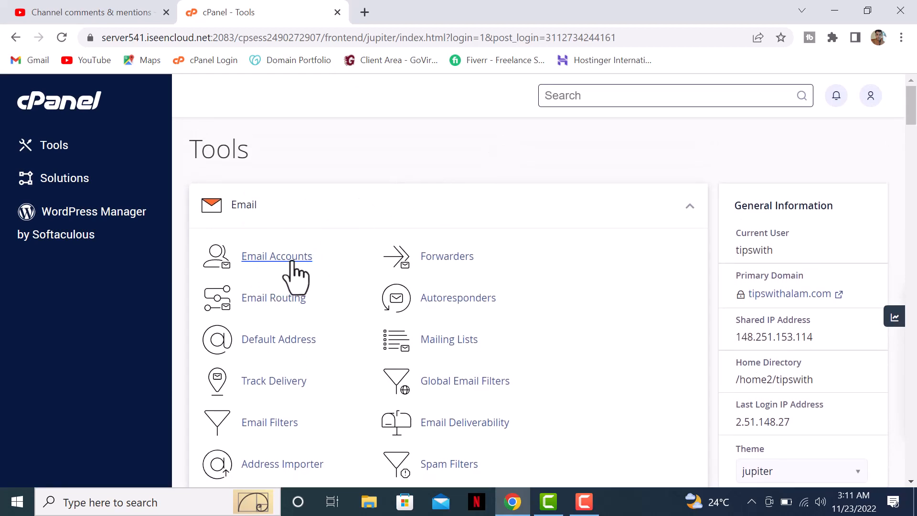
{"action": "left_click", "coordinate": [291, 260]}
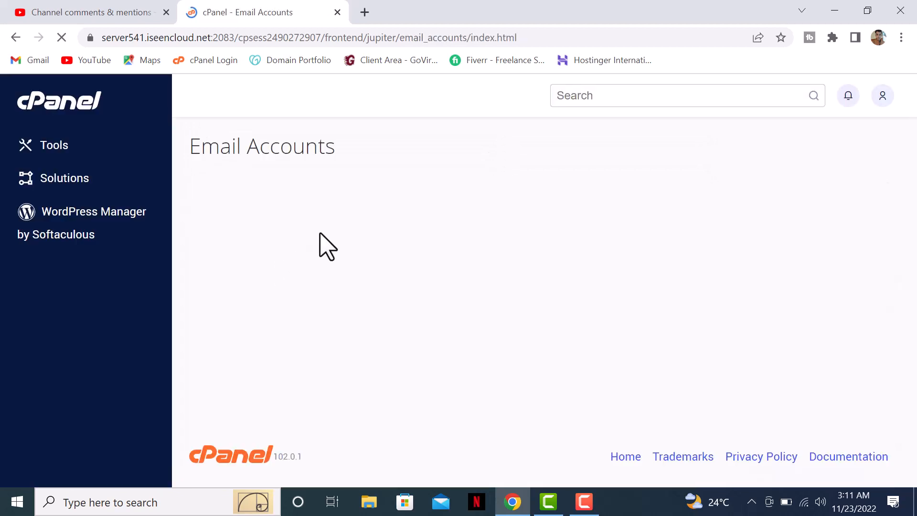
{"action": "scroll", "coordinate": [353, 221], "scroll_direction": "down", "scroll_amount": 1}
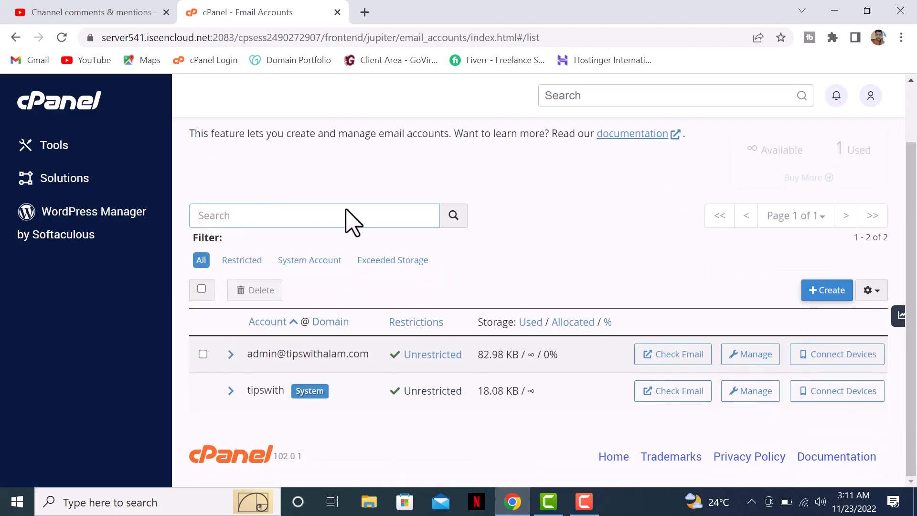
{"action": "scroll", "coordinate": [454, 217], "scroll_direction": "up", "scroll_amount": 1}
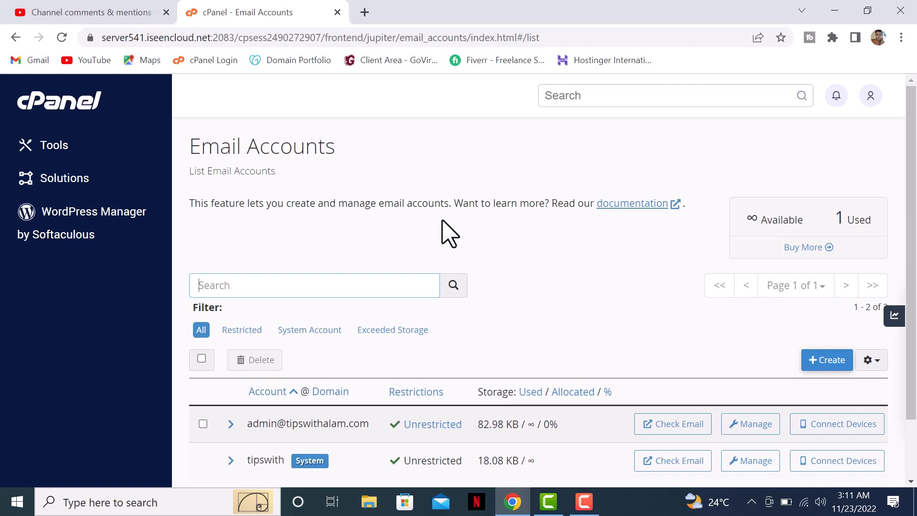
Start a new email account with username alam and a password of strength 86
{"action": "left_click", "coordinate": [823, 363]}
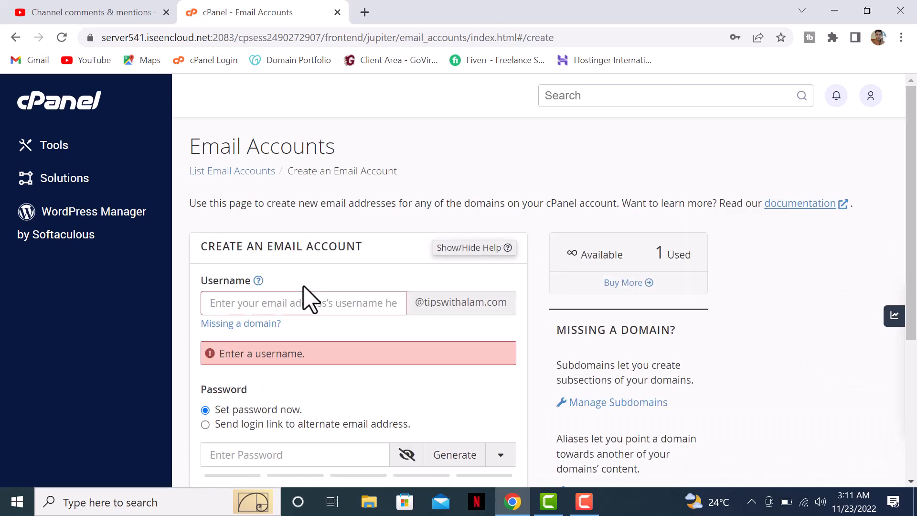
{"action": "type", "text": "alam"}
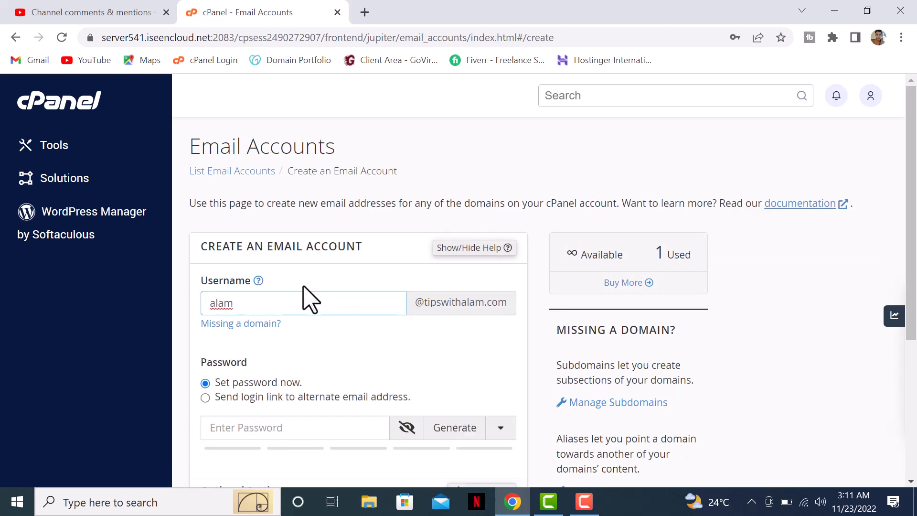
{"action": "left_click", "coordinate": [375, 332]}
{"action": "scroll", "coordinate": [478, 310], "scroll_direction": "down", "scroll_amount": 1}
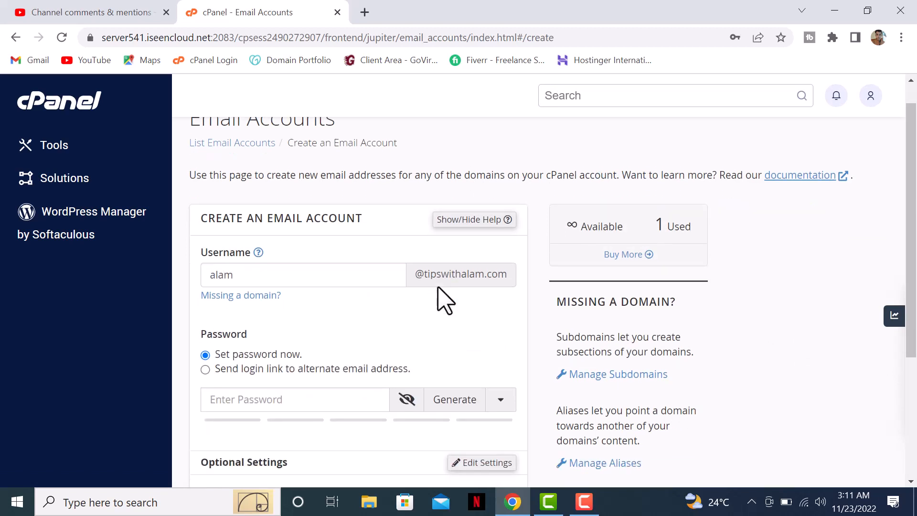
{"action": "scroll", "coordinate": [439, 289], "scroll_direction": "down", "scroll_amount": 1}
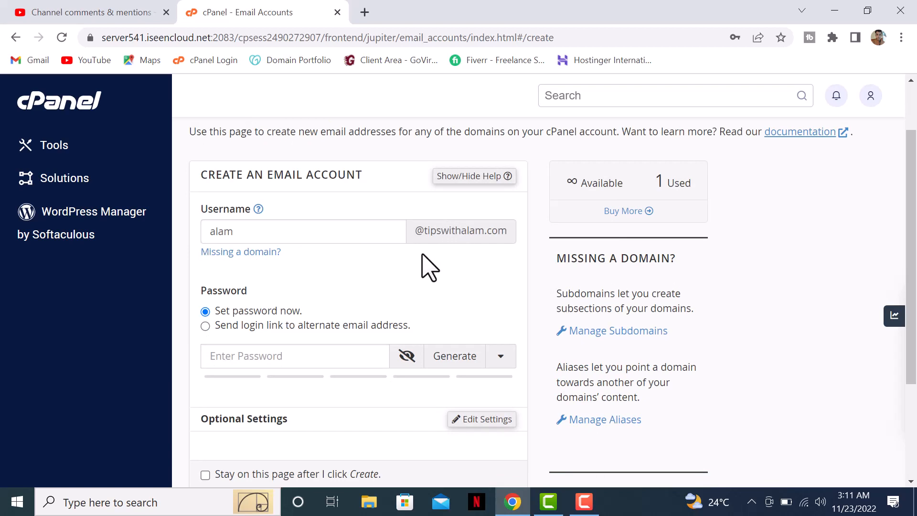
{"action": "scroll", "coordinate": [428, 268], "scroll_direction": "down", "scroll_amount": 1}
{"action": "left_click", "coordinate": [252, 286]}
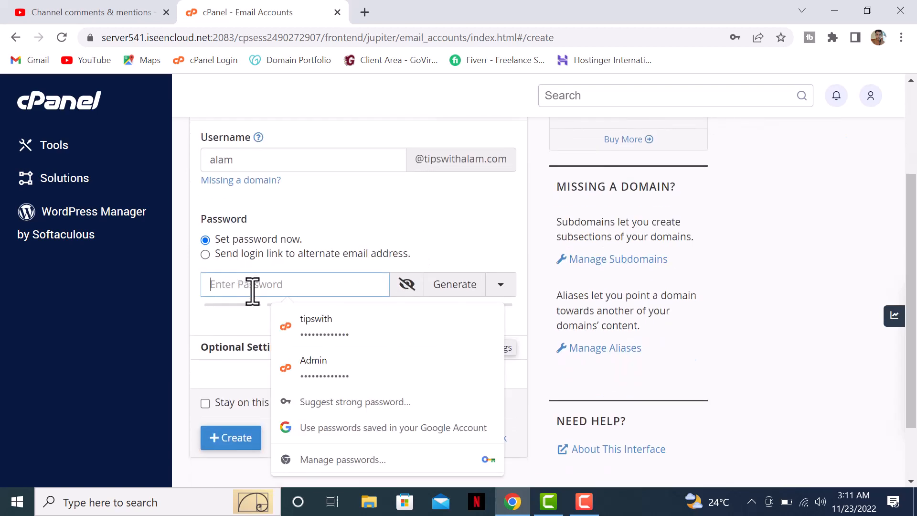
{"action": "type", "text": "•••••••"}
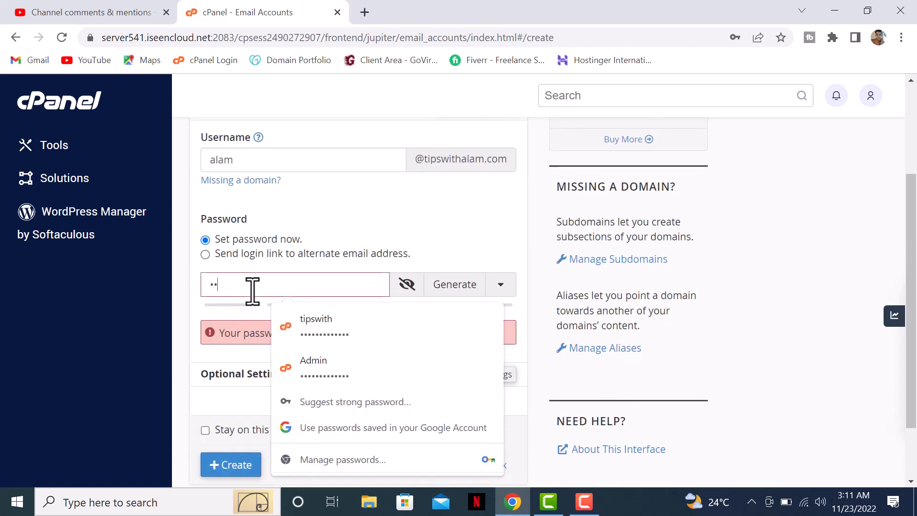
{"action": "type", "text": "••••"}
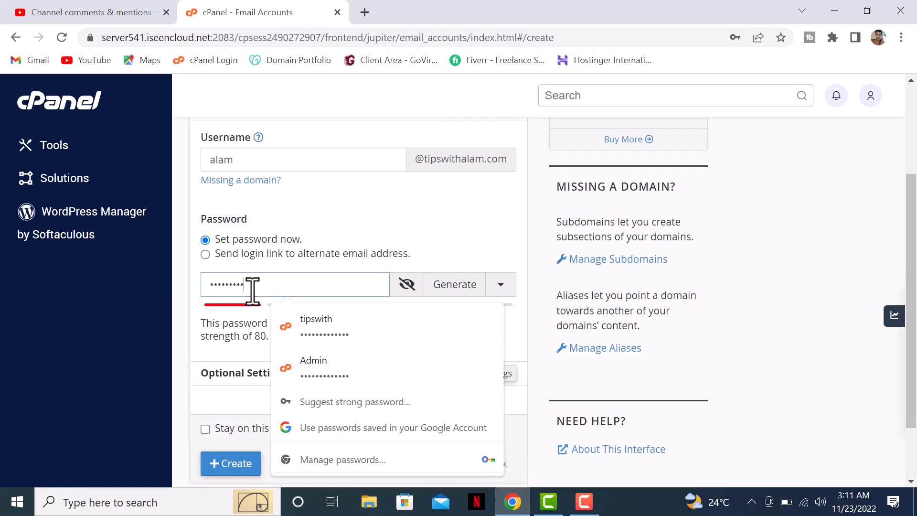
{"action": "type", "text": "••"}
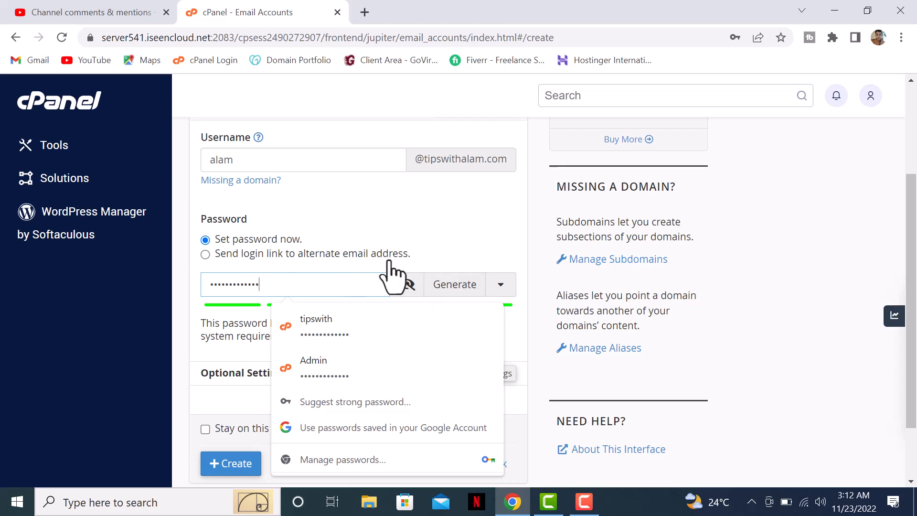
{"action": "left_click", "coordinate": [470, 221]}
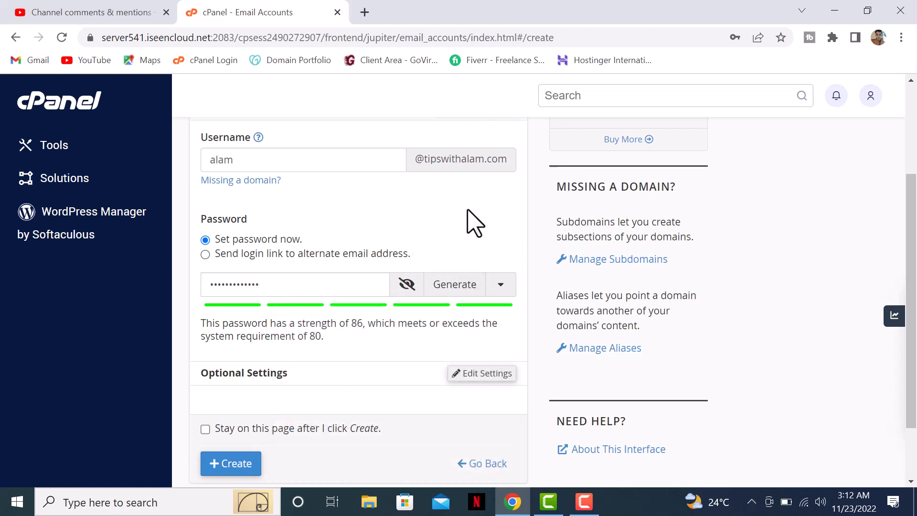
Give the alam mailbox Unlimited storage, create it, and decline Chrome's password save
{"action": "scroll", "coordinate": [412, 154], "scroll_direction": "down", "scroll_amount": 2}
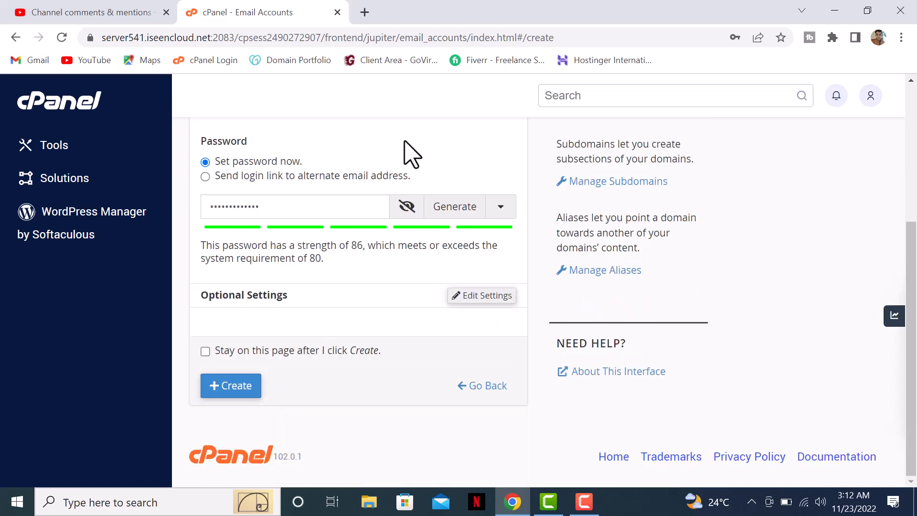
{"action": "left_click", "coordinate": [461, 295]}
{"action": "scroll", "coordinate": [438, 240], "scroll_direction": "down", "scroll_amount": 3}
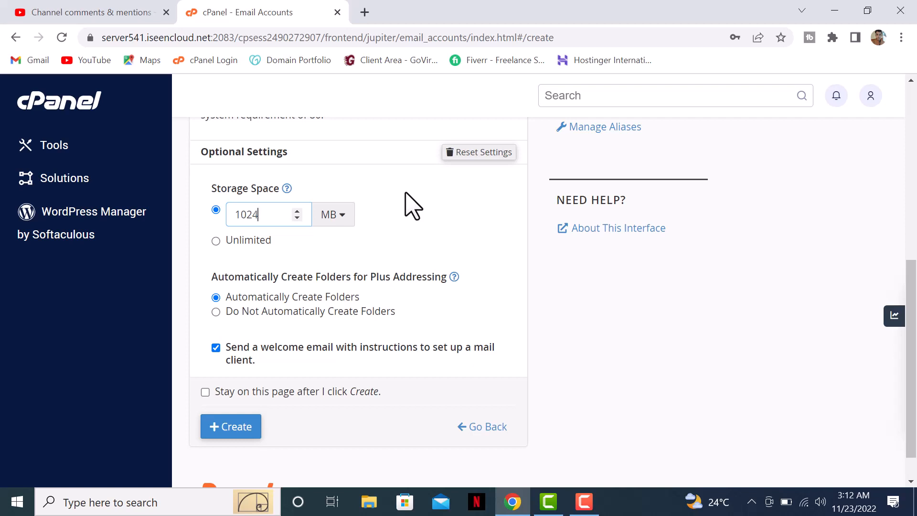
{"action": "left_click", "coordinate": [238, 242]}
{"action": "scroll", "coordinate": [415, 225], "scroll_direction": "down", "scroll_amount": 1}
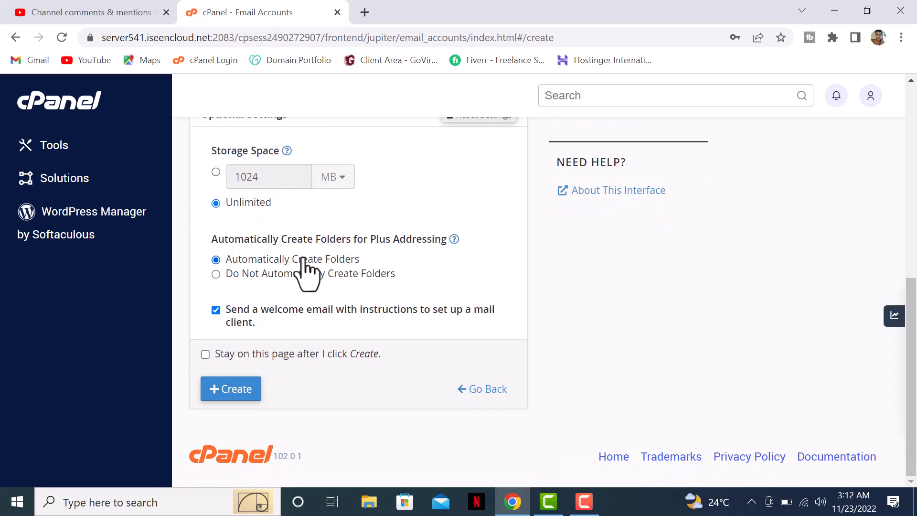
{"action": "left_click", "coordinate": [233, 390]}
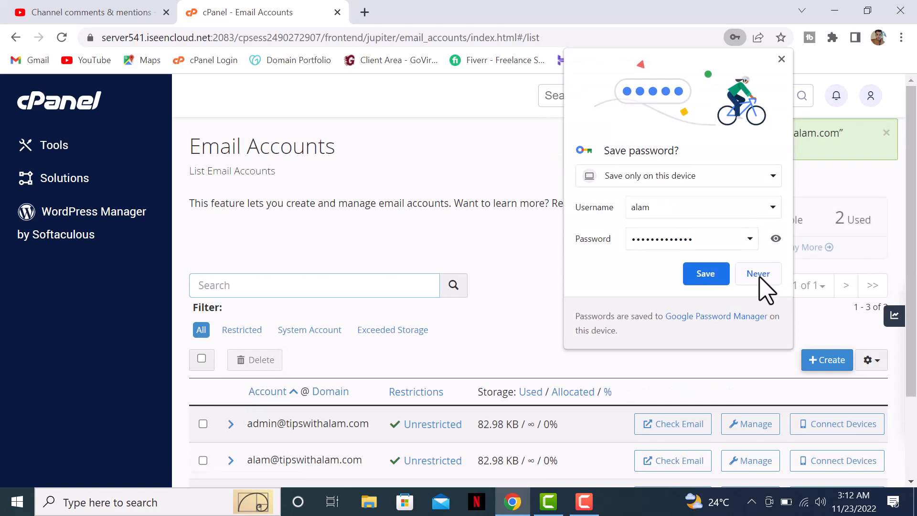
{"action": "left_click", "coordinate": [758, 274]}
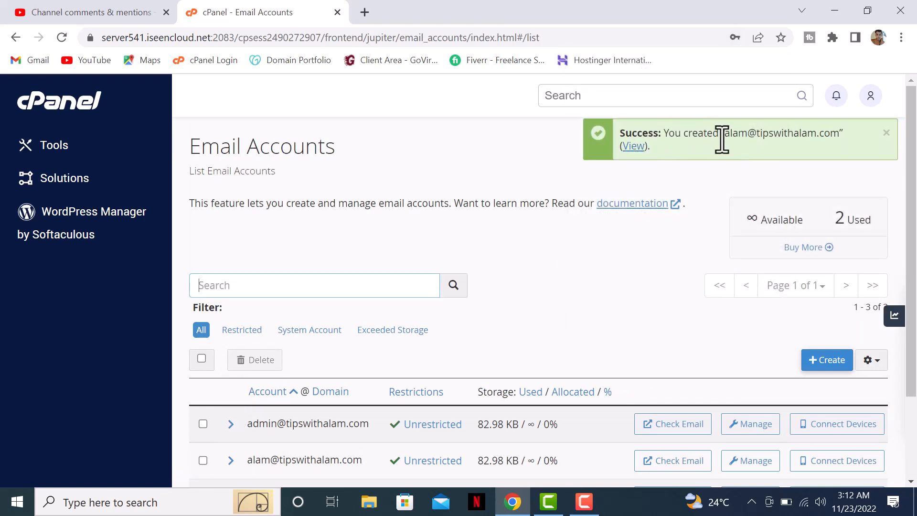
{"action": "left_click", "coordinate": [641, 149]}
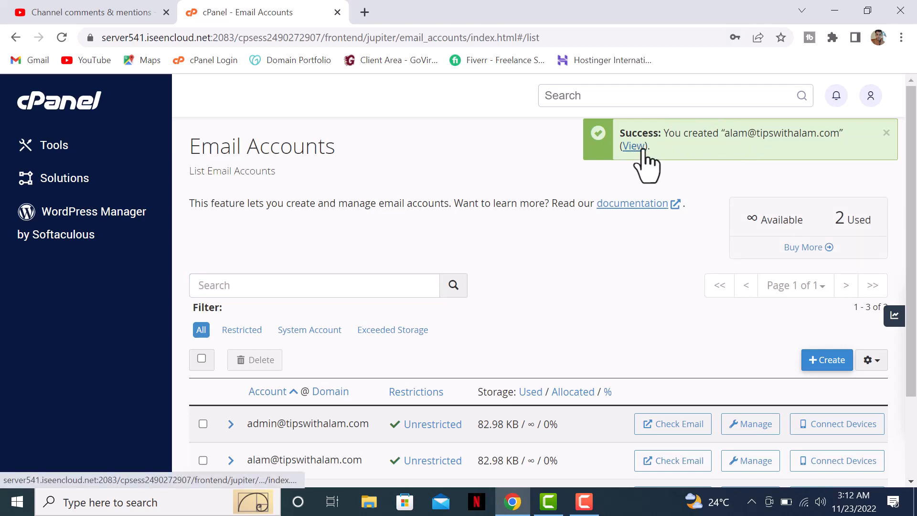
{"action": "scroll", "coordinate": [449, 329], "scroll_direction": "down", "scroll_amount": 1}
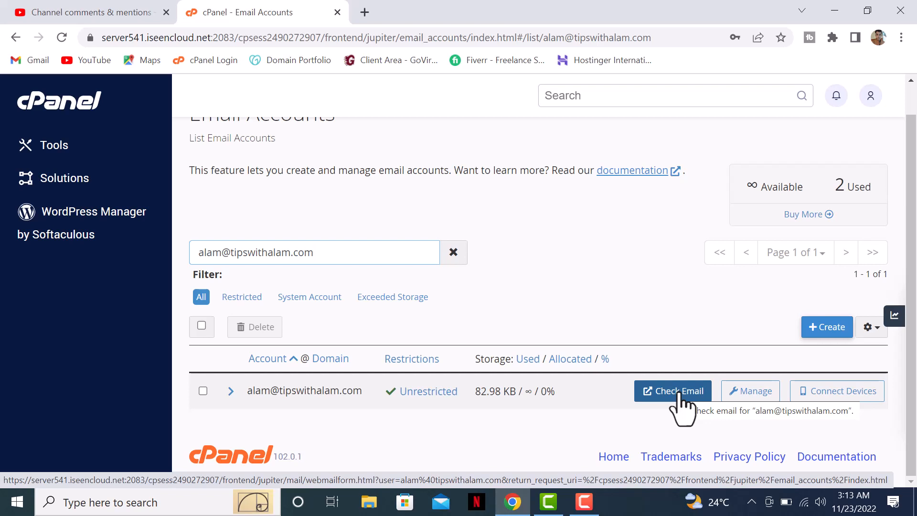
{"action": "left_click", "coordinate": [748, 392]}
{"action": "scroll", "coordinate": [589, 307], "scroll_direction": "down", "scroll_amount": 1}
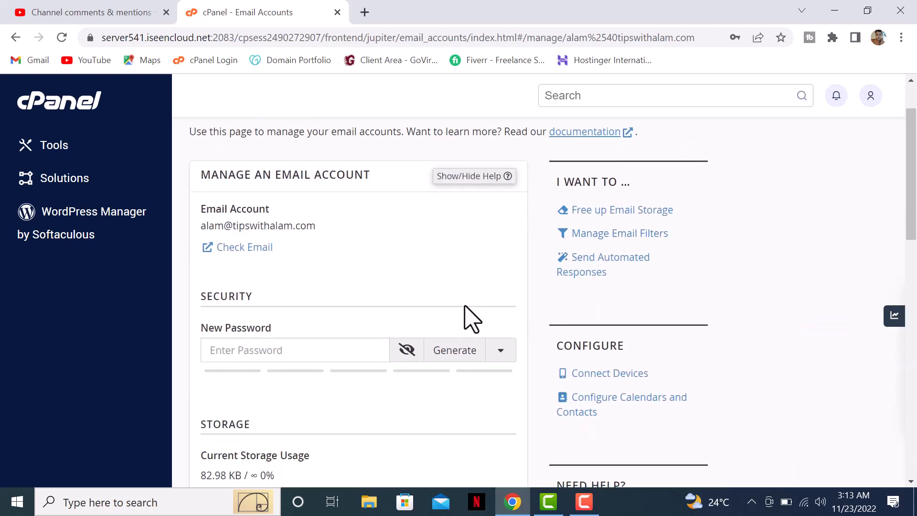
{"action": "left_click", "coordinate": [268, 349]}
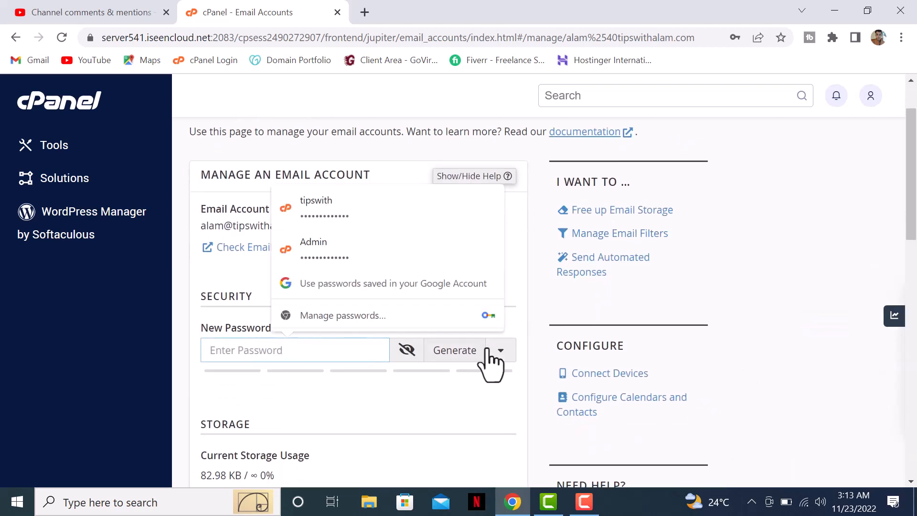
{"action": "scroll", "coordinate": [510, 365], "scroll_direction": "down", "scroll_amount": 1}
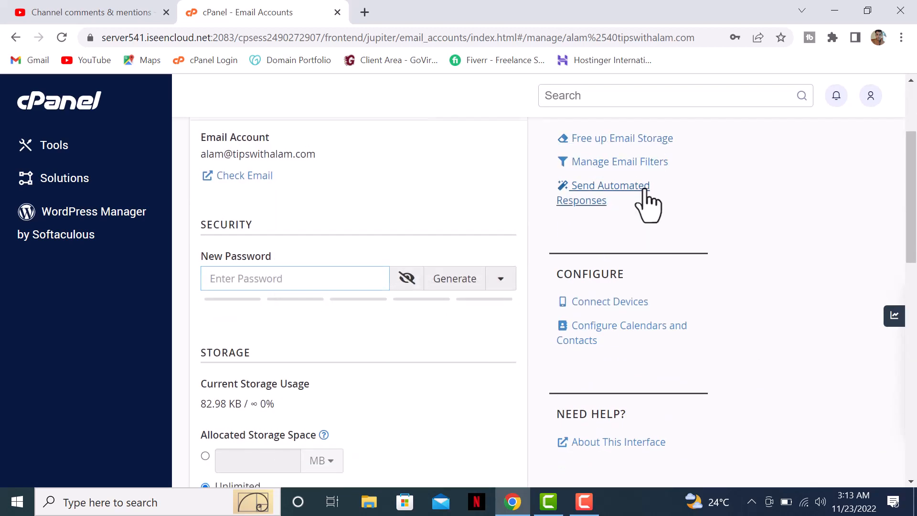
{"action": "scroll", "coordinate": [363, 363], "scroll_direction": "down", "scroll_amount": 2}
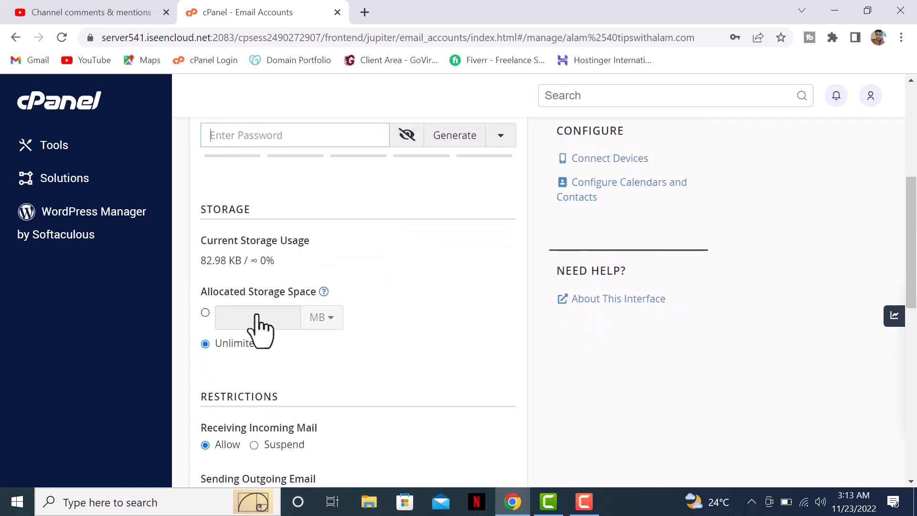
{"action": "scroll", "coordinate": [374, 311], "scroll_direction": "down", "scroll_amount": 2}
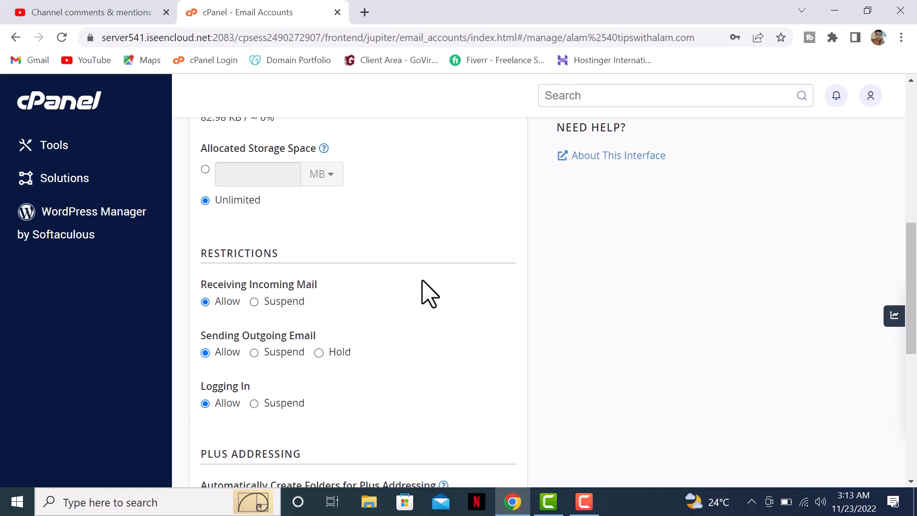
{"action": "left_click_drag", "start_coordinate": [262, 285], "coordinate": [377, 290]}
{"action": "left_click", "coordinate": [405, 296]}
{"action": "scroll", "coordinate": [275, 302], "scroll_direction": "down", "scroll_amount": 8}
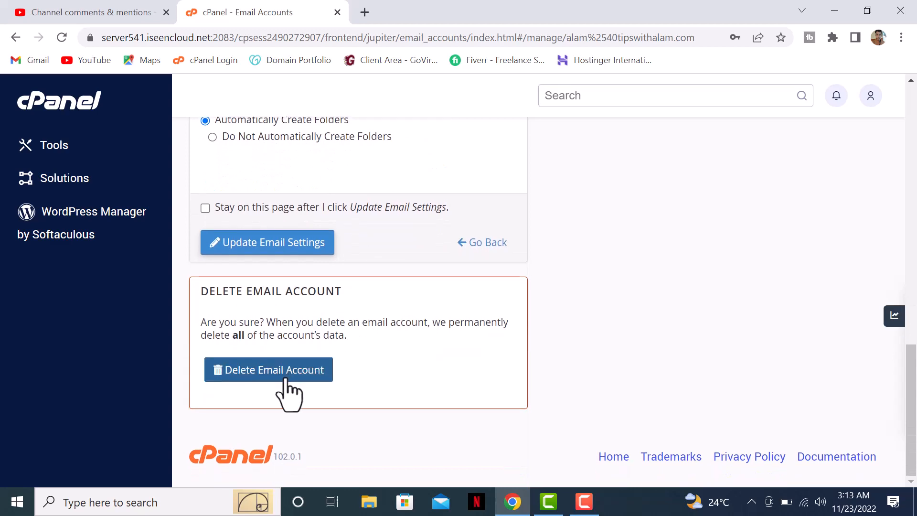
{"action": "scroll", "coordinate": [491, 287], "scroll_direction": "up", "scroll_amount": 12}
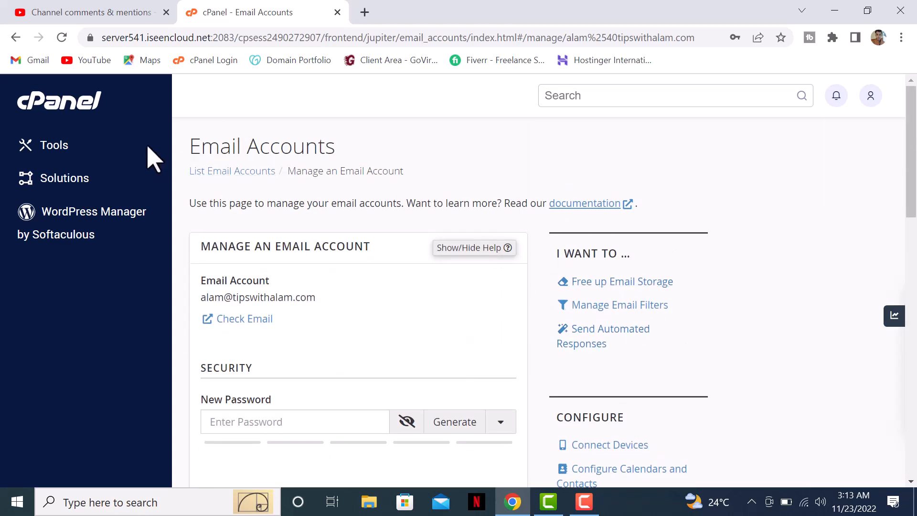
{"action": "left_click", "coordinate": [246, 321]}
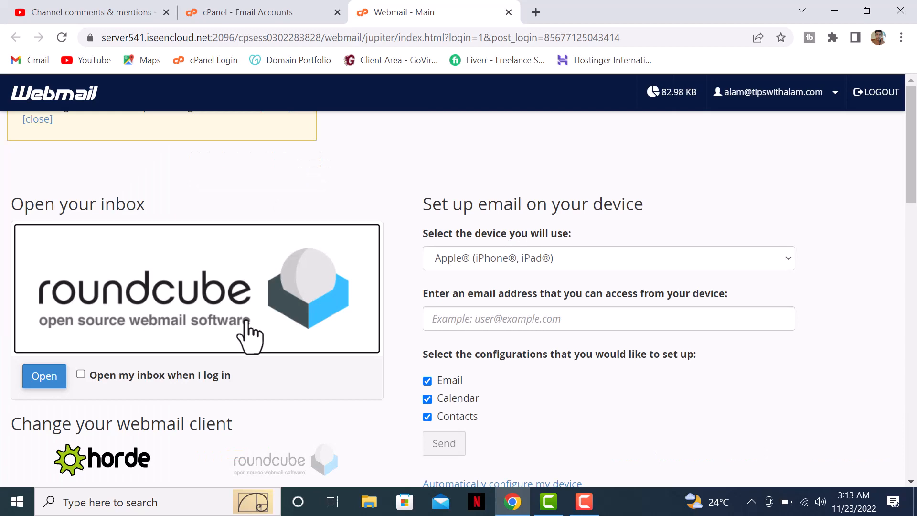
{"action": "scroll", "coordinate": [303, 310], "scroll_direction": "down", "scroll_amount": 5}
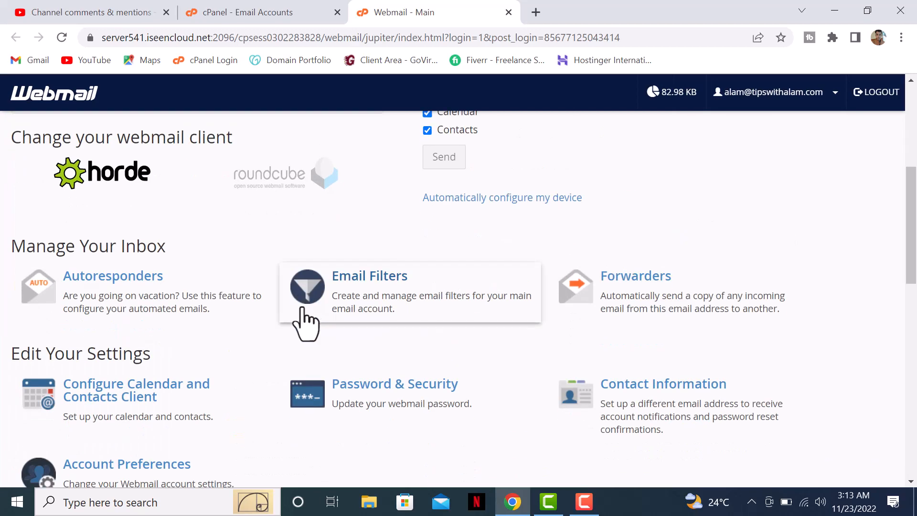
{"action": "scroll", "coordinate": [305, 324], "scroll_direction": "up", "scroll_amount": 5}
{"action": "scroll", "coordinate": [299, 301], "scroll_direction": "down", "scroll_amount": 3}
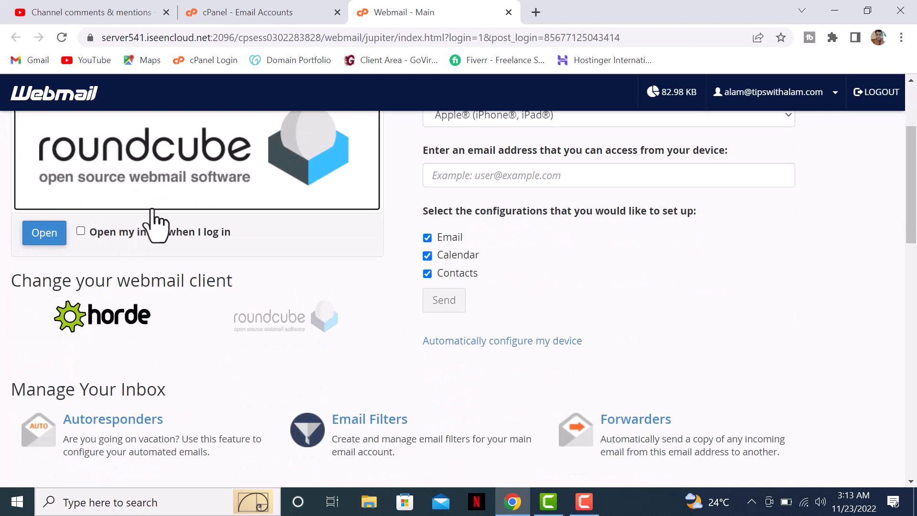
{"action": "scroll", "coordinate": [30, 334], "scroll_direction": "up", "scroll_amount": 3}
{"action": "left_click", "coordinate": [48, 380]}
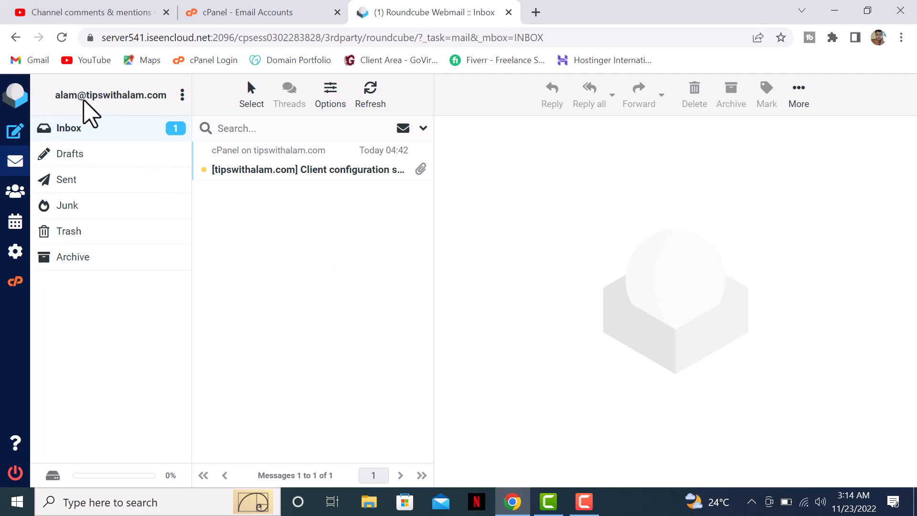
Read the Client configuration settings email: IMAP 993, SMTP 465, and CalDAV/CardDAV details
{"action": "left_click", "coordinate": [273, 163]}
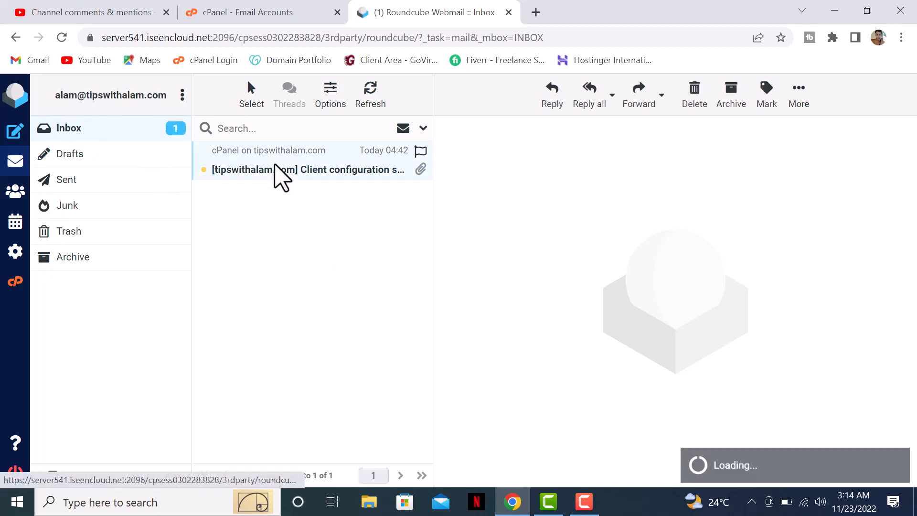
{"action": "scroll", "coordinate": [654, 300], "scroll_direction": "down", "scroll_amount": 3}
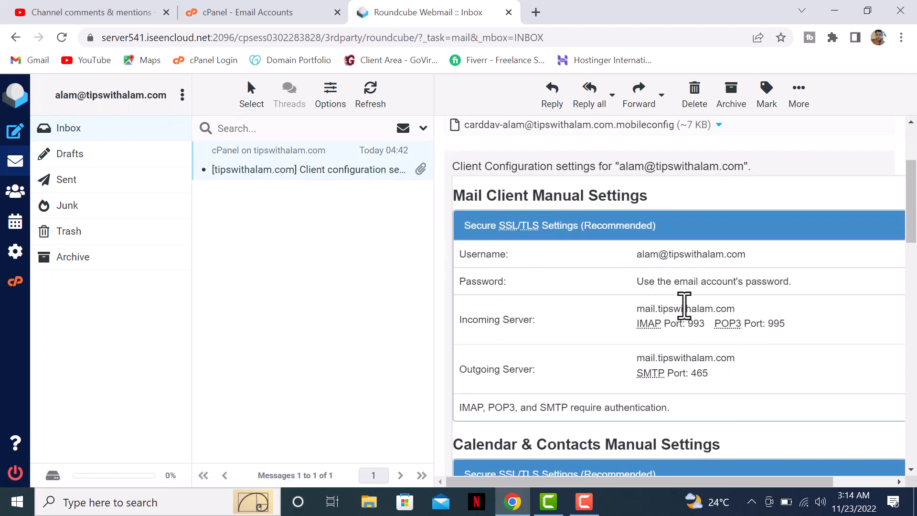
{"action": "scroll", "coordinate": [656, 243], "scroll_direction": "down", "scroll_amount": 2}
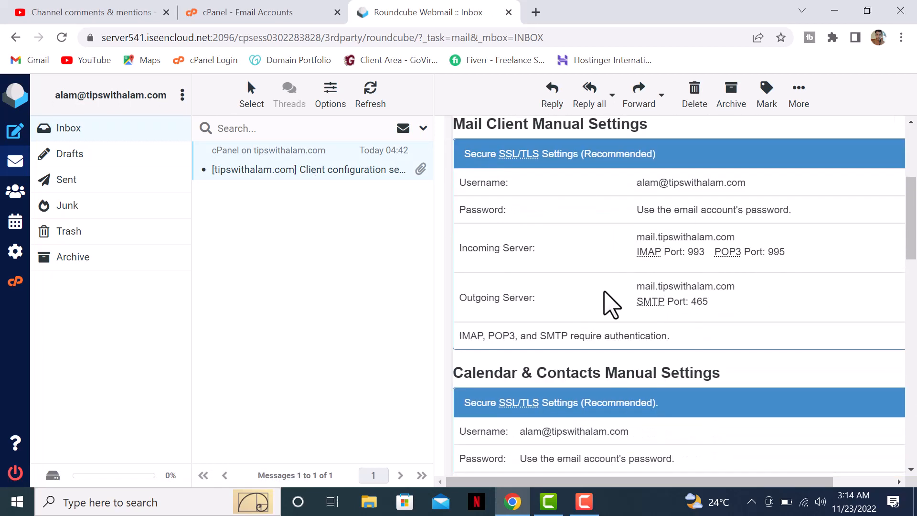
{"action": "scroll", "coordinate": [616, 302], "scroll_direction": "down", "scroll_amount": 10}
{"action": "scroll", "coordinate": [635, 325], "scroll_direction": "up", "scroll_amount": 15}
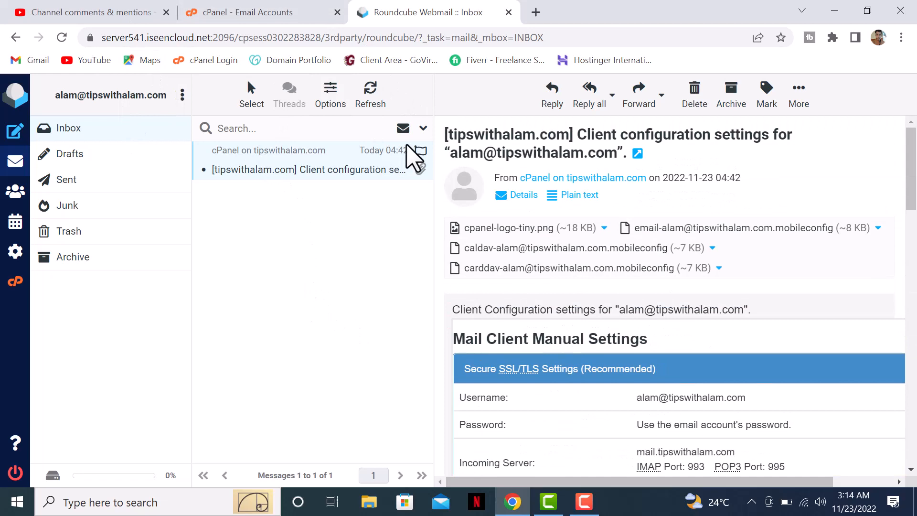
{"action": "scroll", "coordinate": [711, 267], "scroll_direction": "down", "scroll_amount": 3}
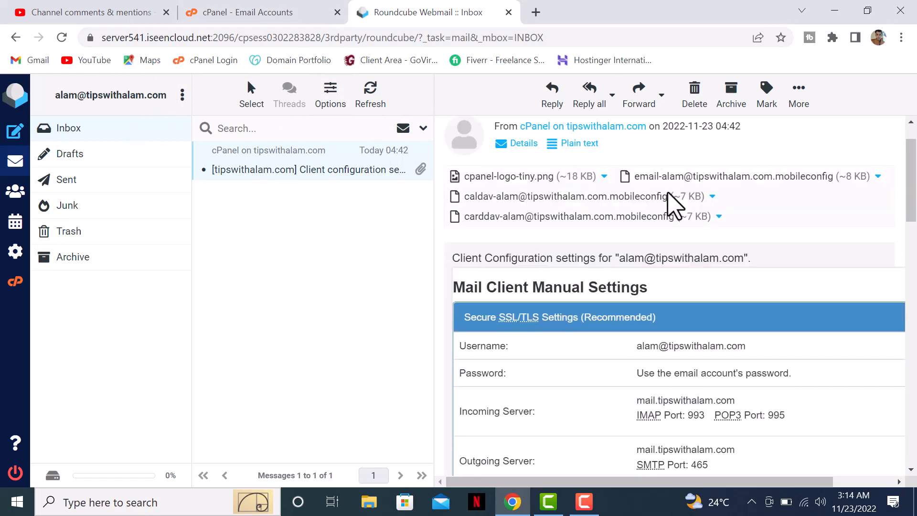
{"action": "scroll", "coordinate": [714, 243], "scroll_direction": "down", "scroll_amount": 13}
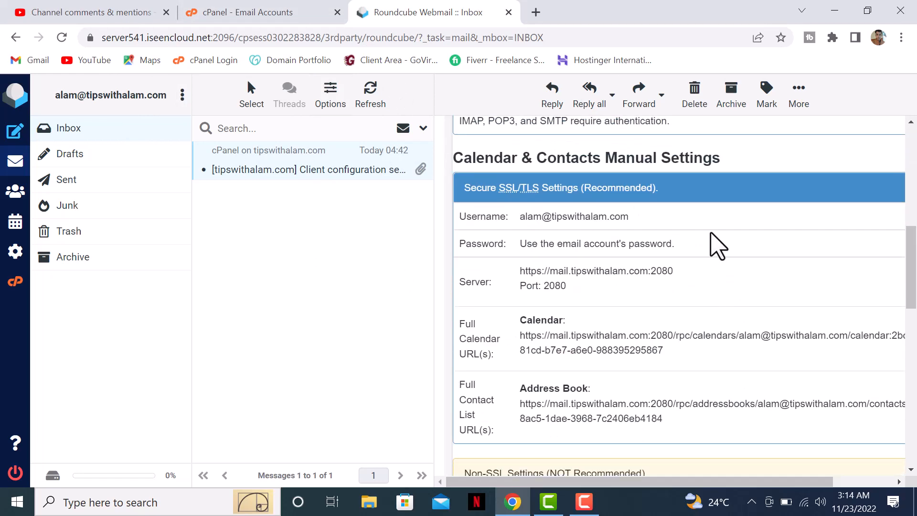
{"action": "scroll", "coordinate": [626, 377], "scroll_direction": "down", "scroll_amount": 7}
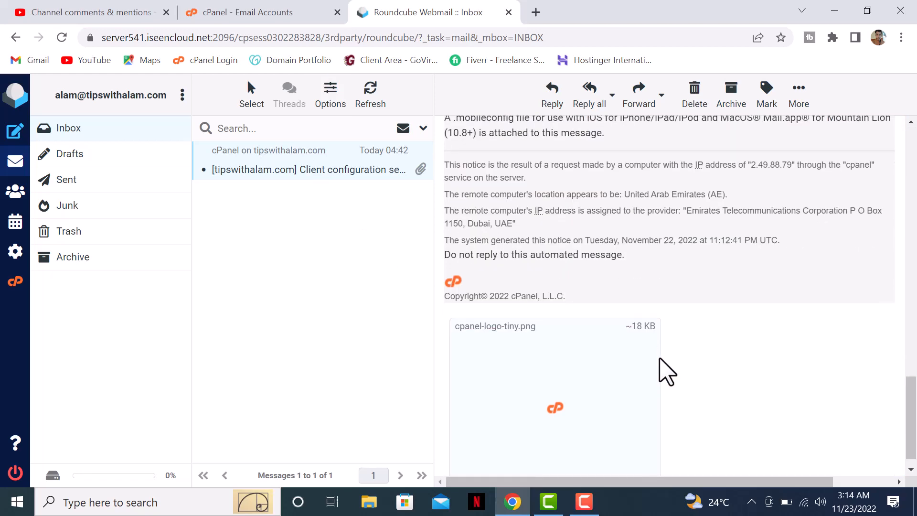
{"action": "scroll", "coordinate": [656, 282], "scroll_direction": "up", "scroll_amount": 5}
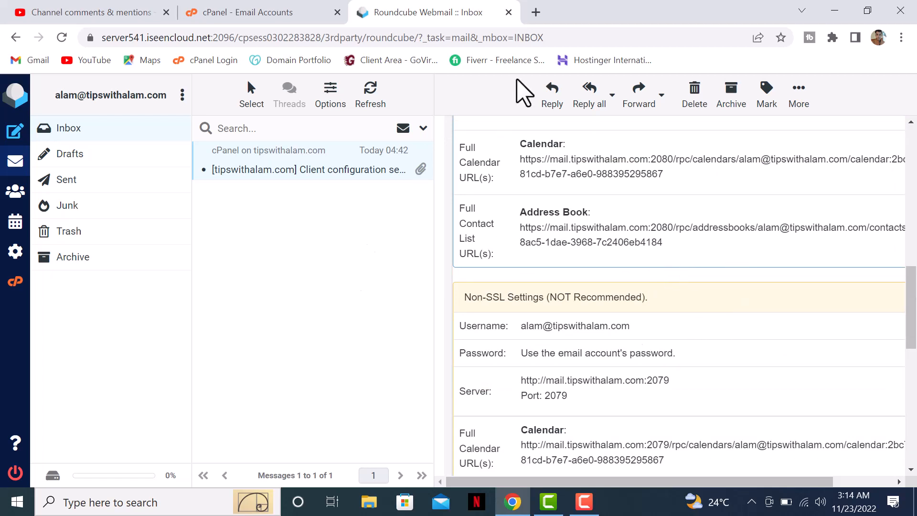
Close the Roundcube tab and return to the cPanel Tools page with its Email tools
{"action": "left_click", "coordinate": [508, 12]}
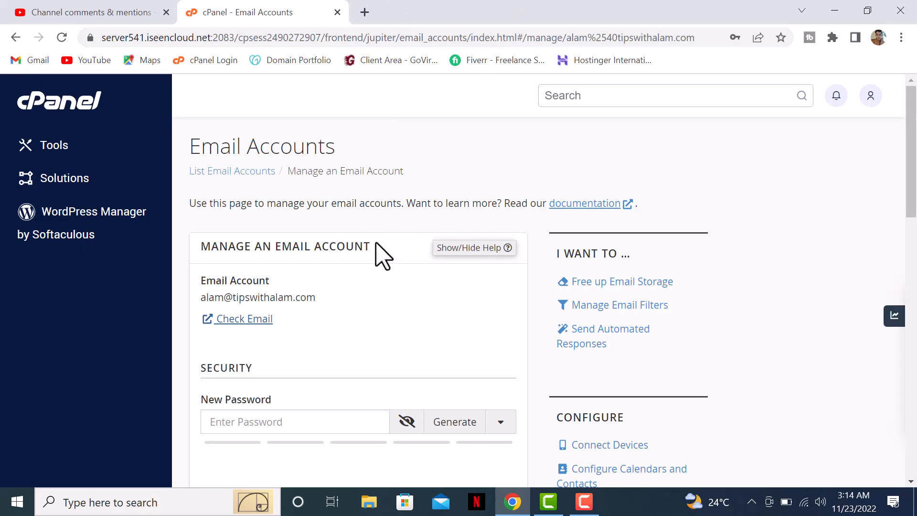
{"action": "scroll", "coordinate": [344, 267], "scroll_direction": "down", "scroll_amount": 5}
{"action": "scroll", "coordinate": [335, 267], "scroll_direction": "up", "scroll_amount": 5}
{"action": "left_click", "coordinate": [50, 111]}
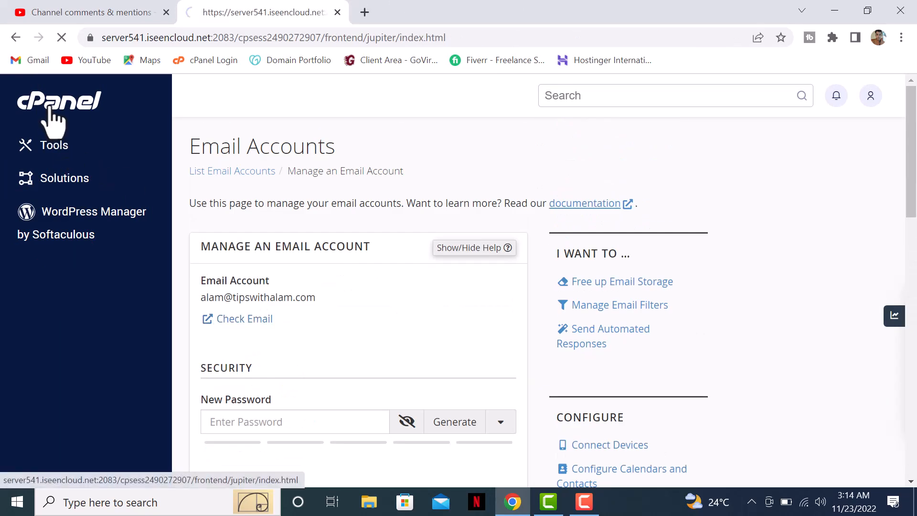
{"action": "scroll", "coordinate": [679, 261], "scroll_direction": "down", "scroll_amount": 3}
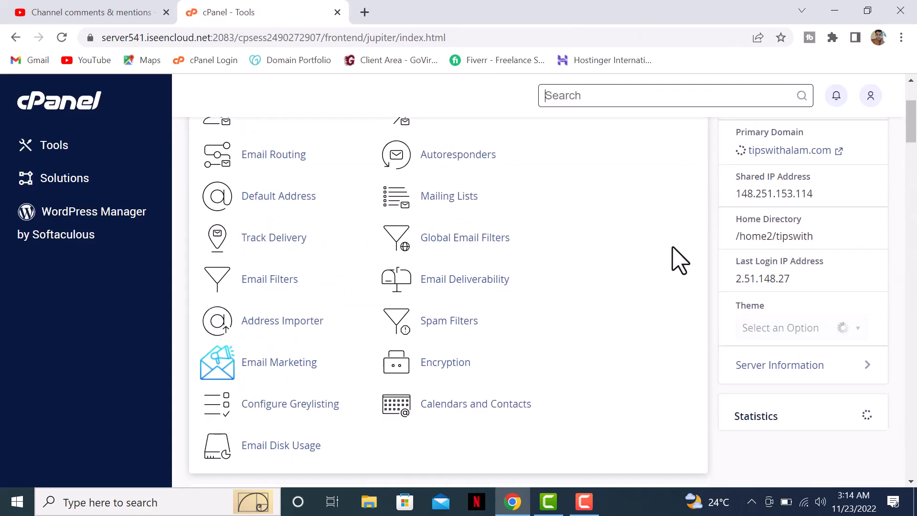